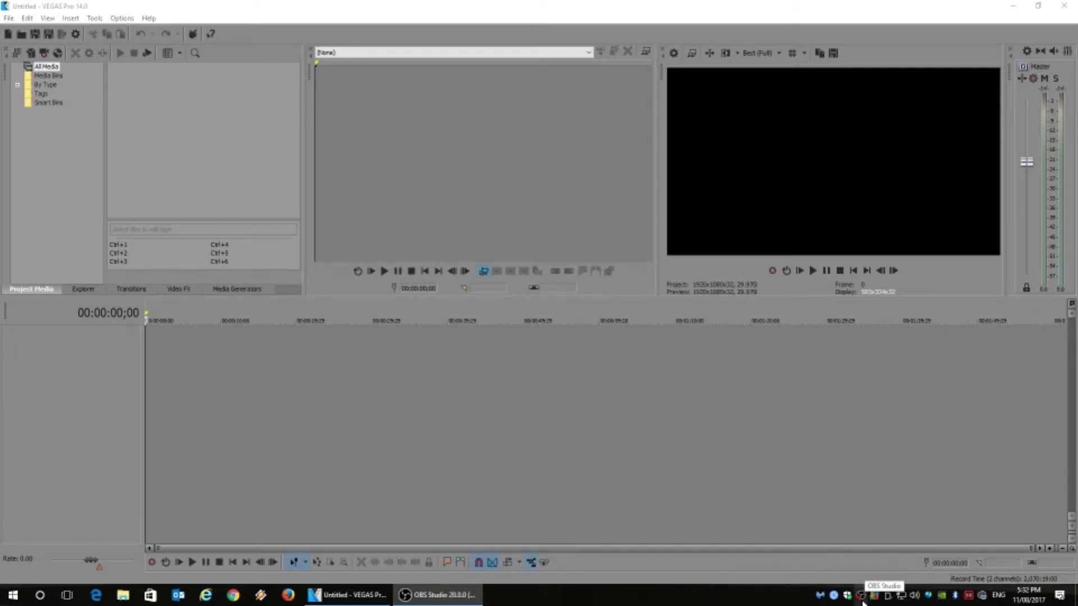
Step: Open the Windows recording devices and examine the RODE NT-USB microphone's Listen, Levels and Advanced properties
right_click(913, 597)
left_click(925, 559)
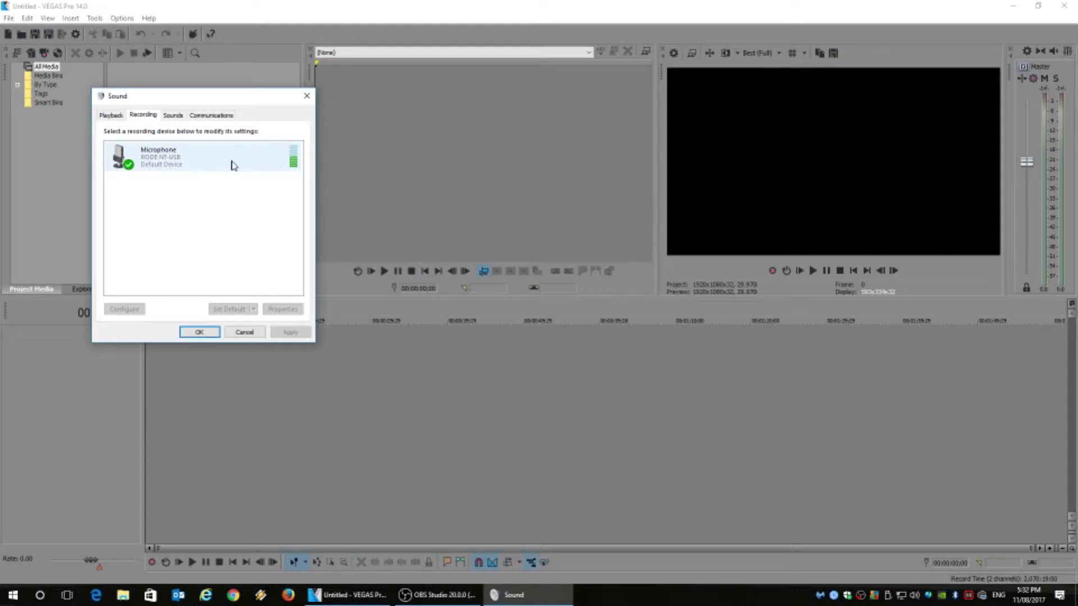
left_click(182, 164)
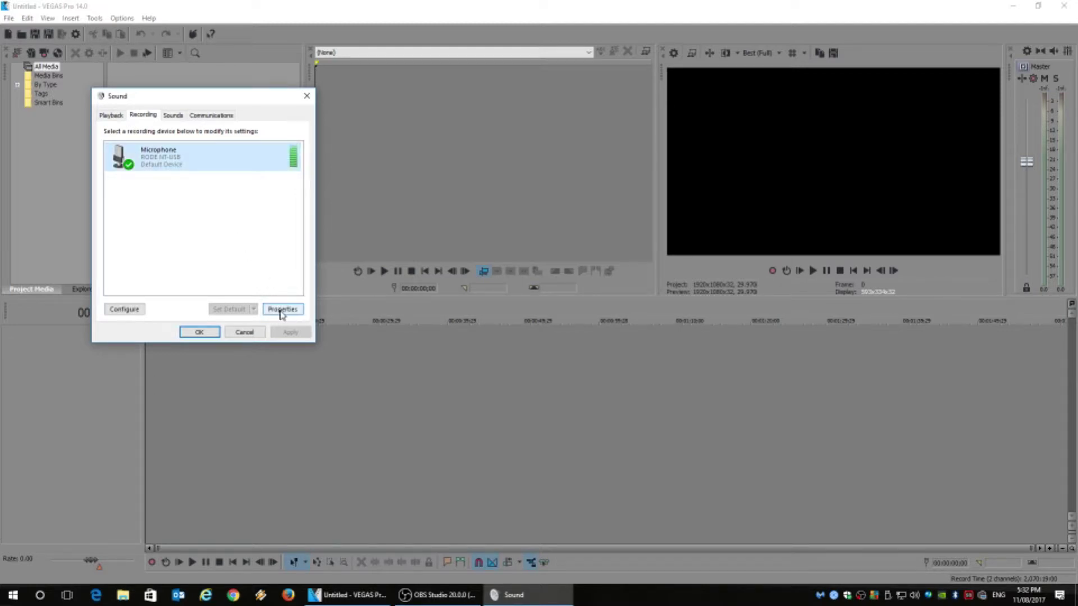
left_click(281, 309)
left_click(157, 162)
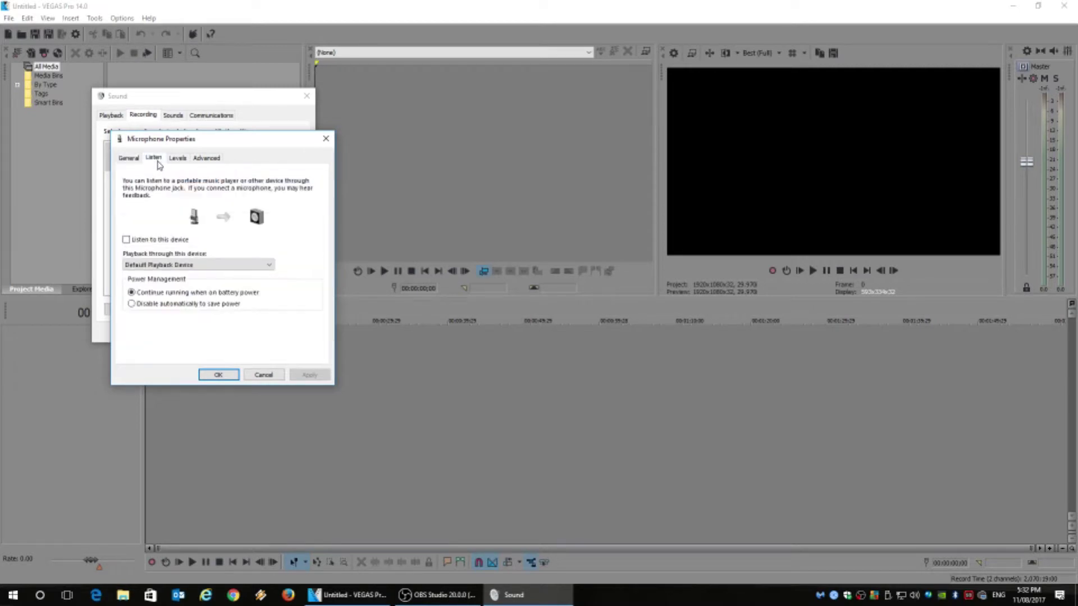
left_click(178, 162)
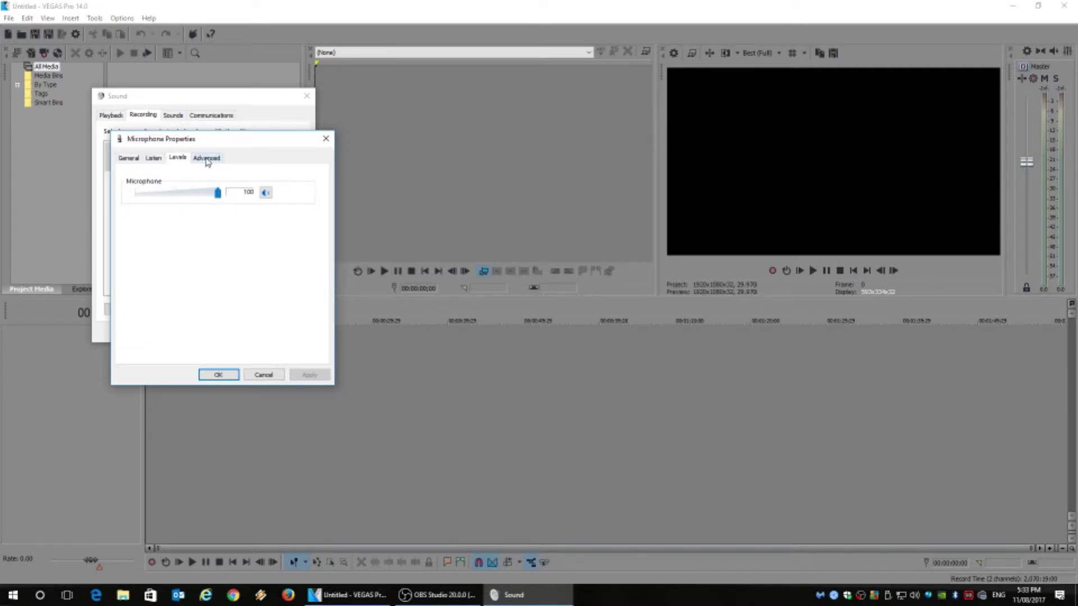
left_click(206, 160)
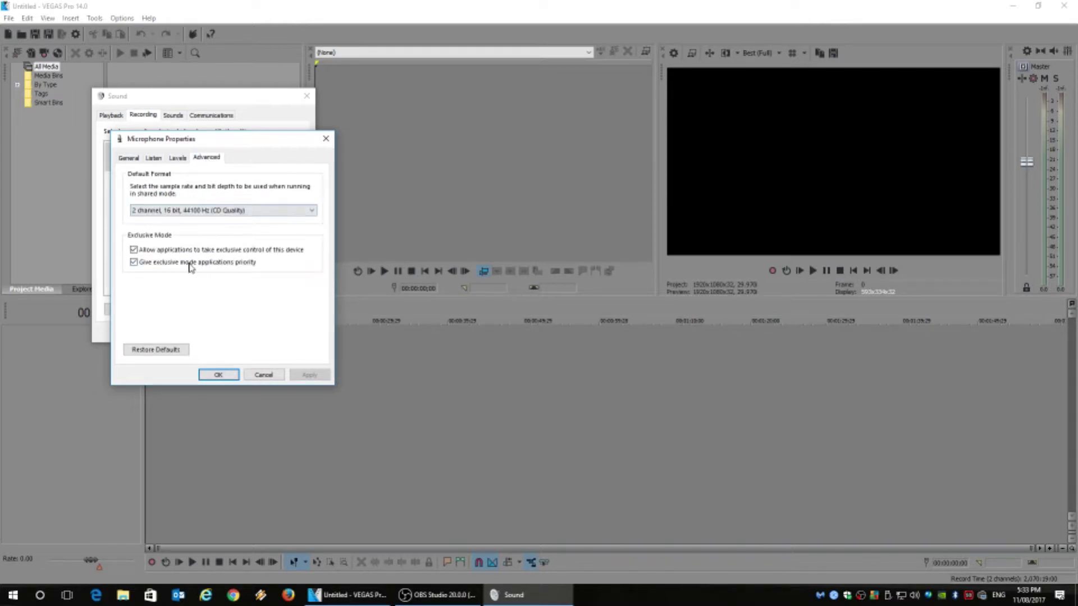
left_click(227, 375)
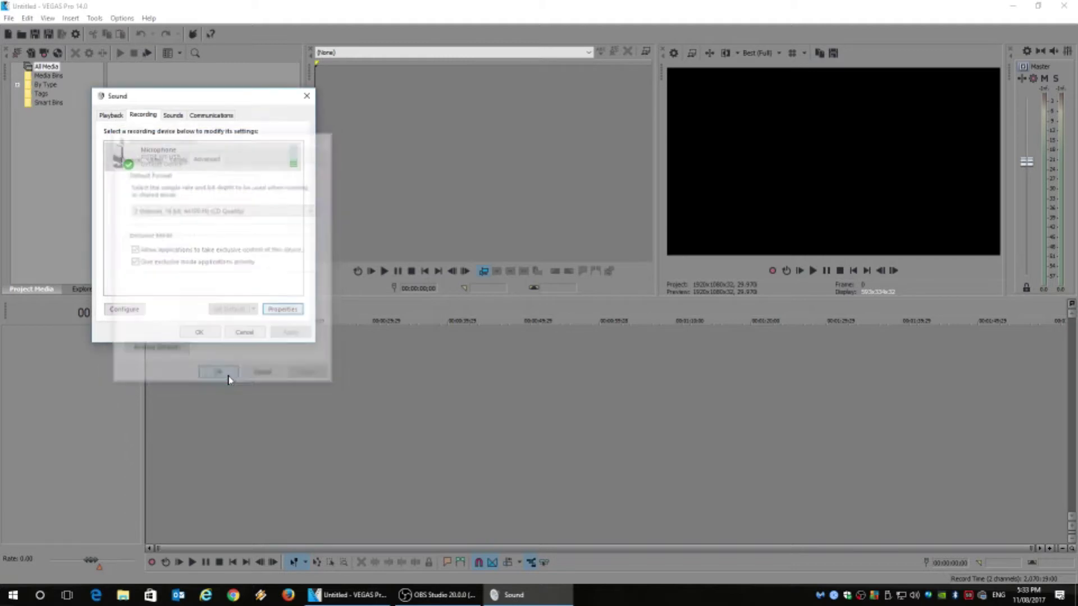
left_click(200, 331)
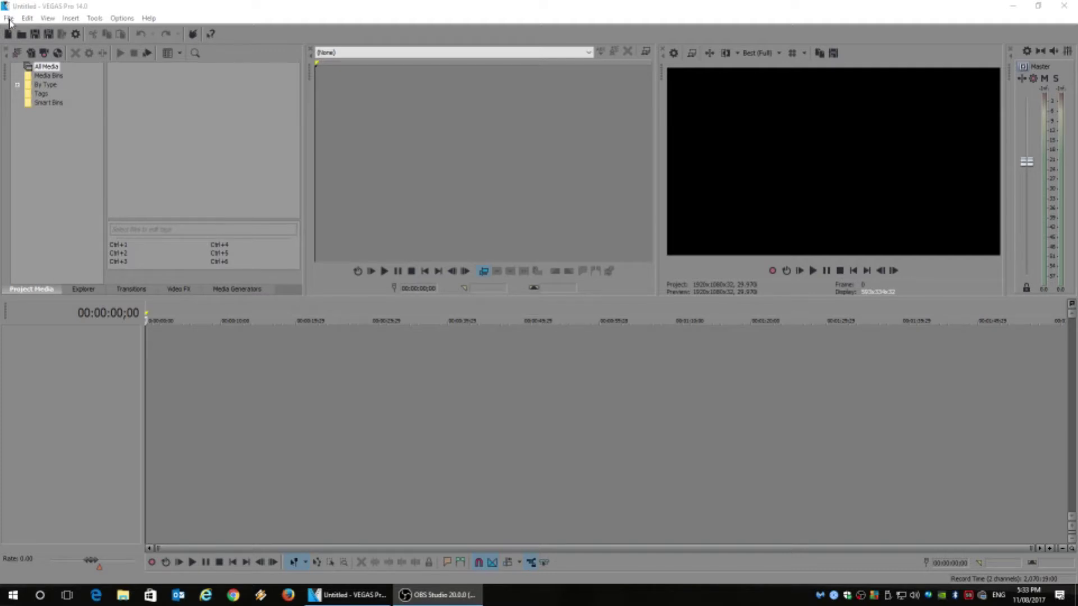
Step: Import 0J0A3585.MOV from the 2017_08_10 pictures folder and place it at the start of the timeline
left_click(9, 19)
mouse_move(157, 138)
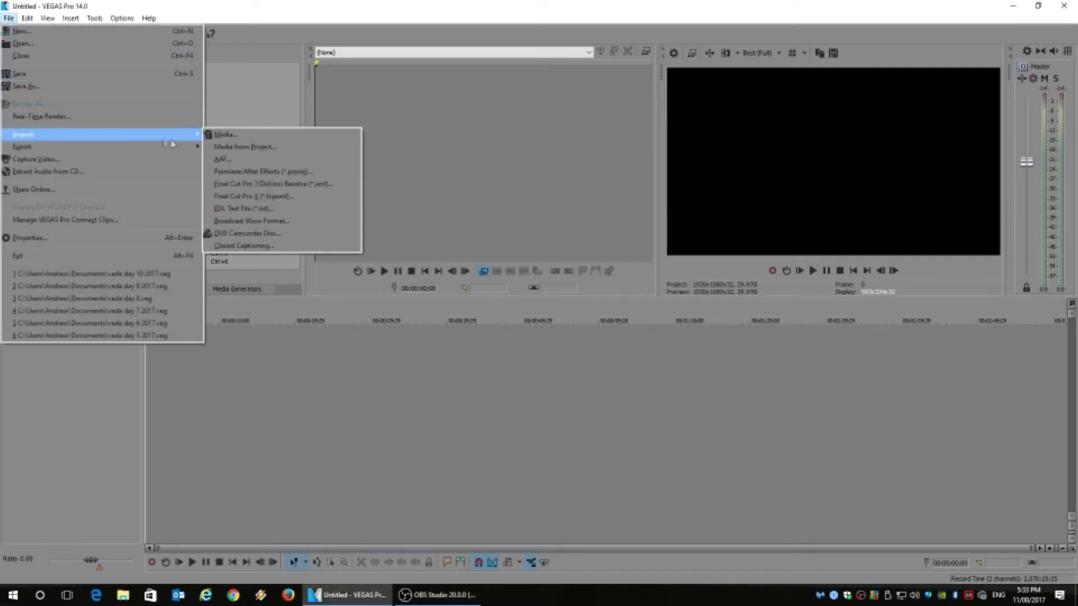
left_click(241, 136)
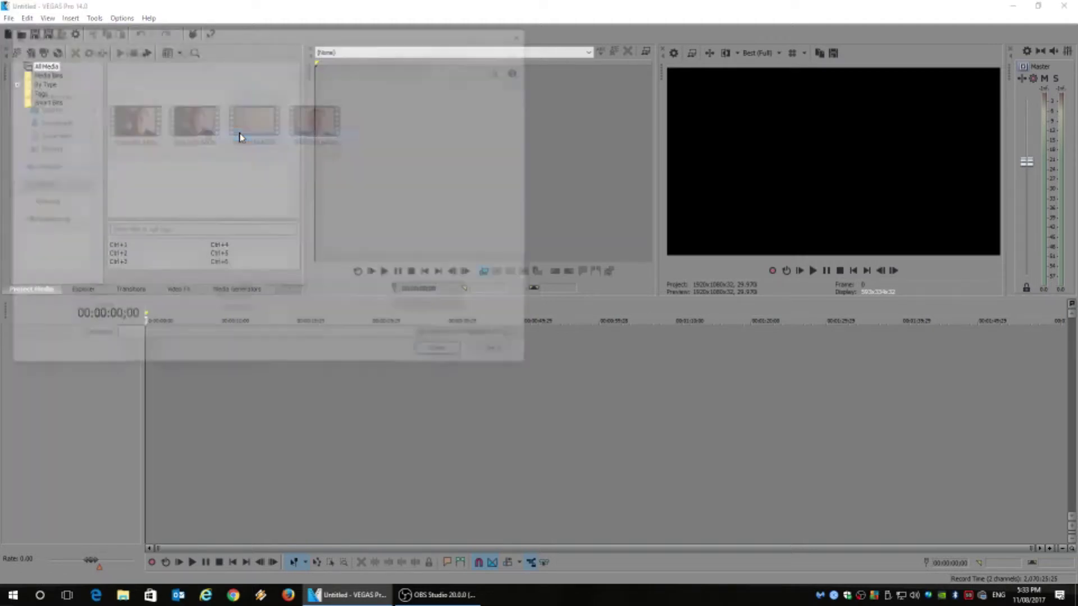
left_click(323, 132)
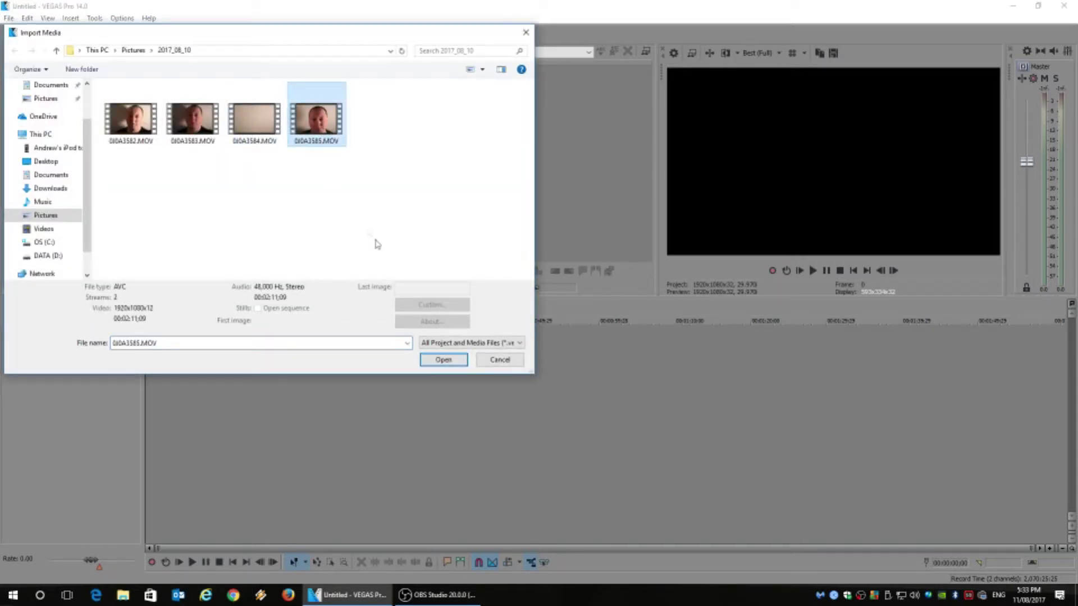
left_click(443, 363)
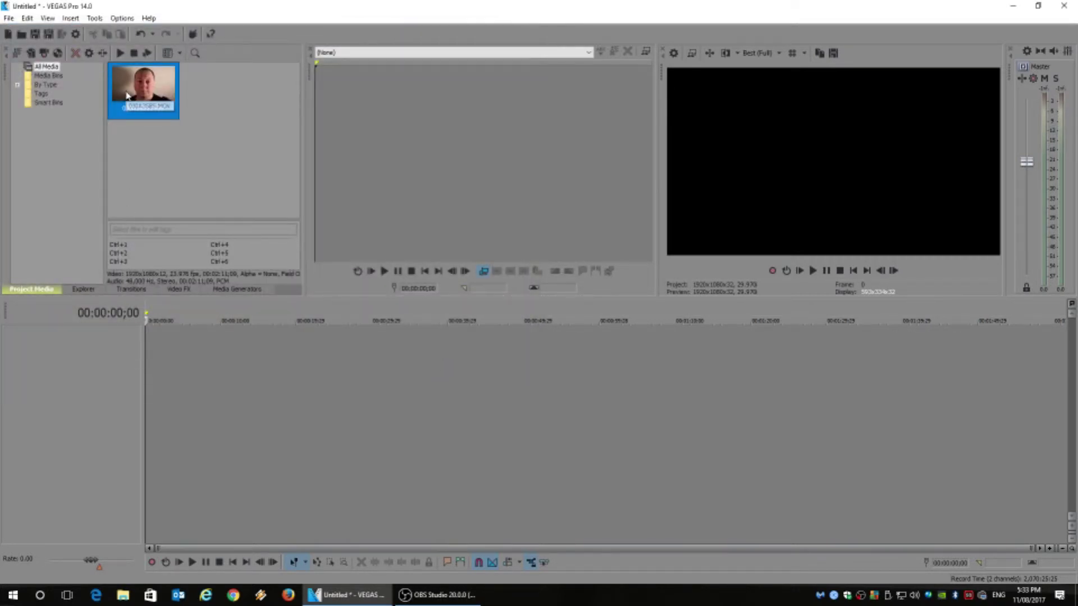
left_click_drag(144, 98, 154, 340)
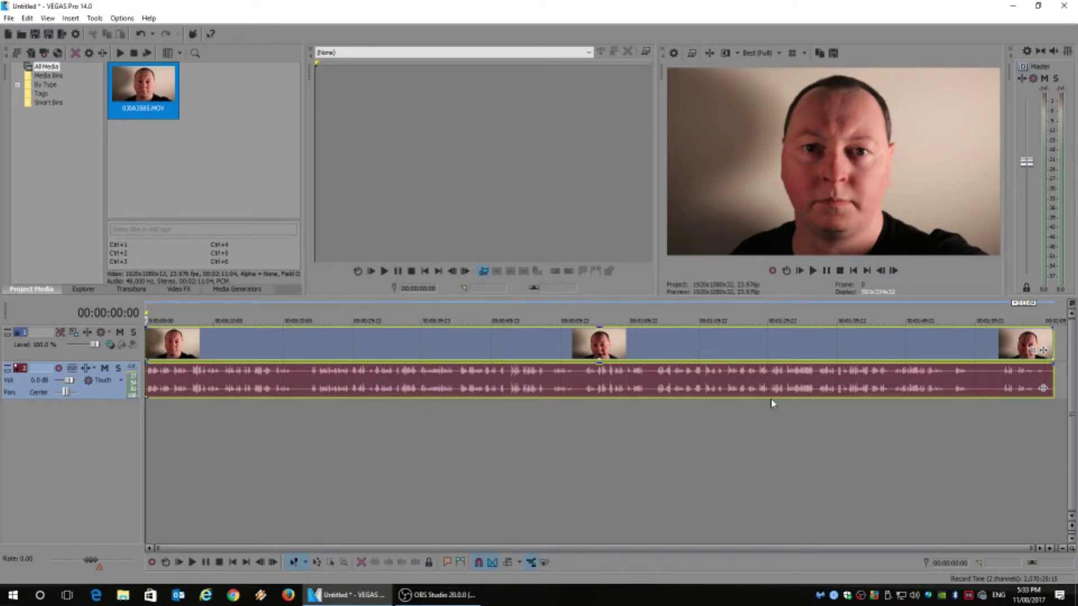
Step: Lower the Track Compressor input gain on the audio track, playing the clip before and after to compare the output level
left_click(813, 270)
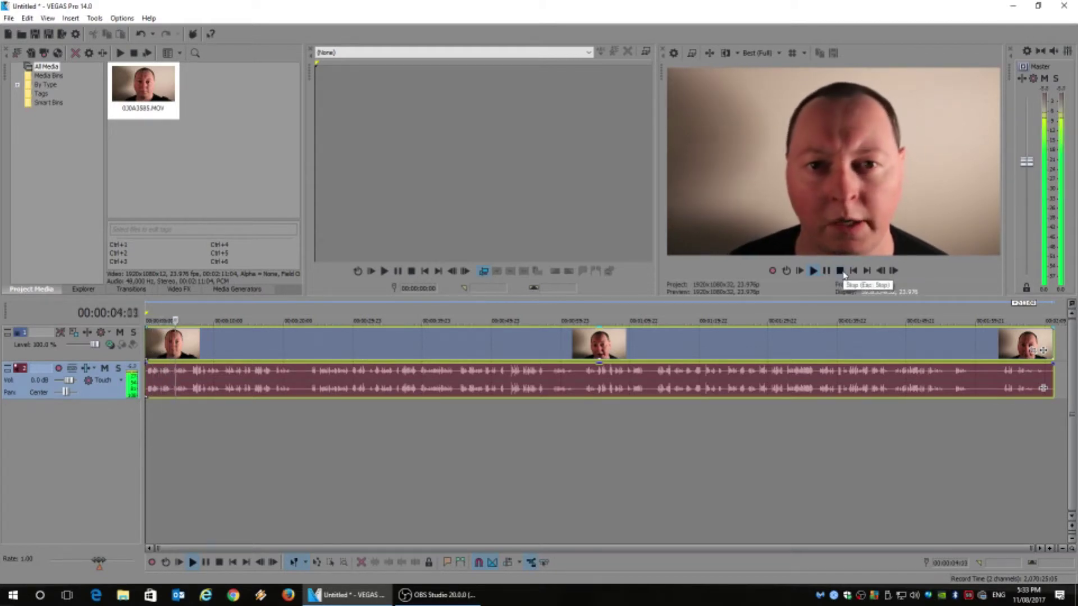
left_click(840, 271)
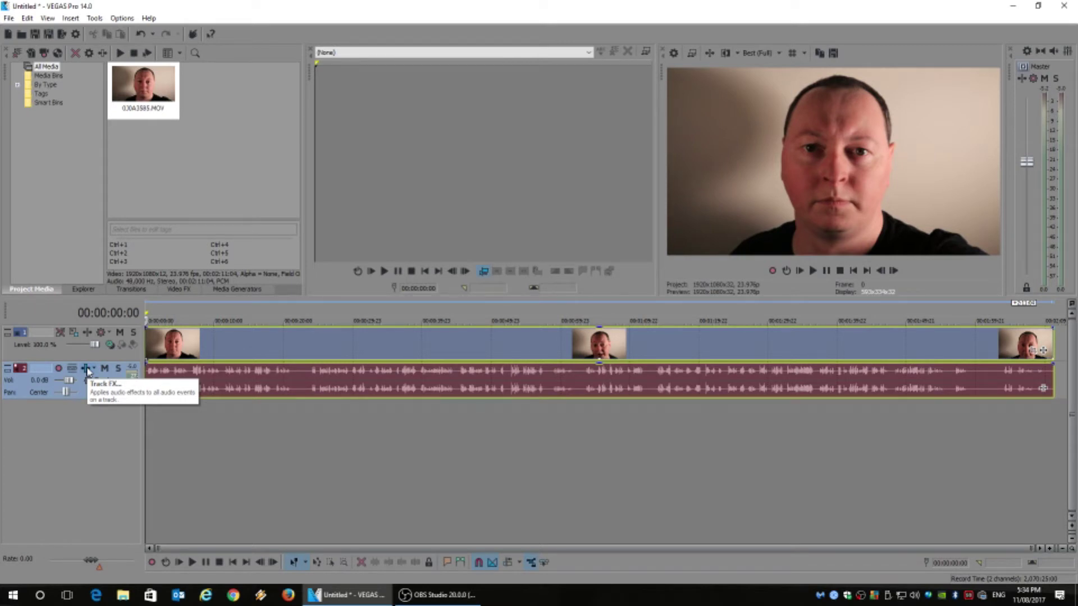
left_click(86, 369)
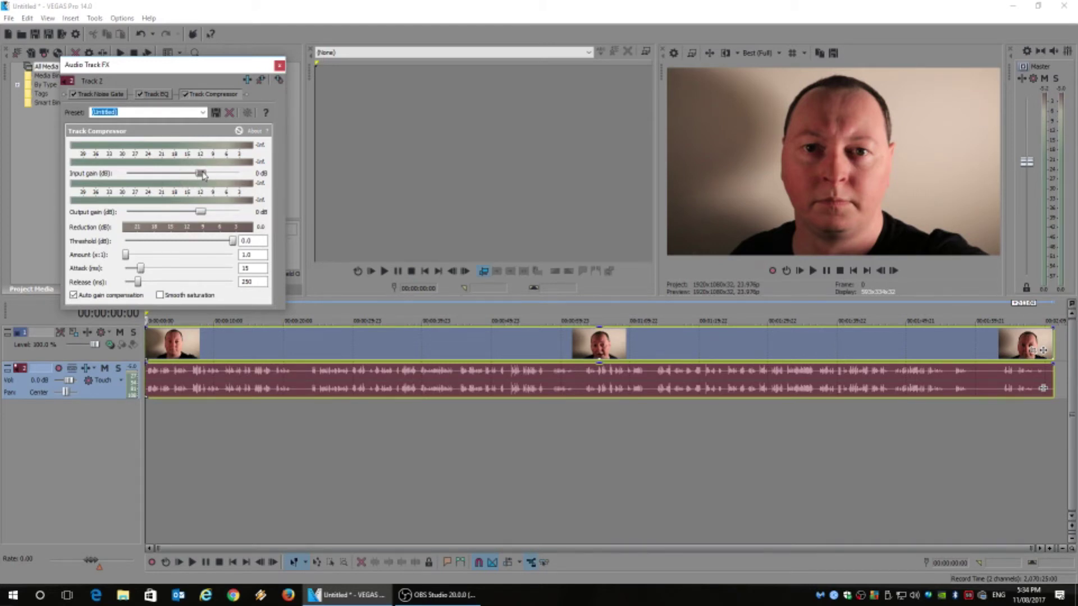
left_click_drag(202, 175, 187, 177)
left_click(279, 65)
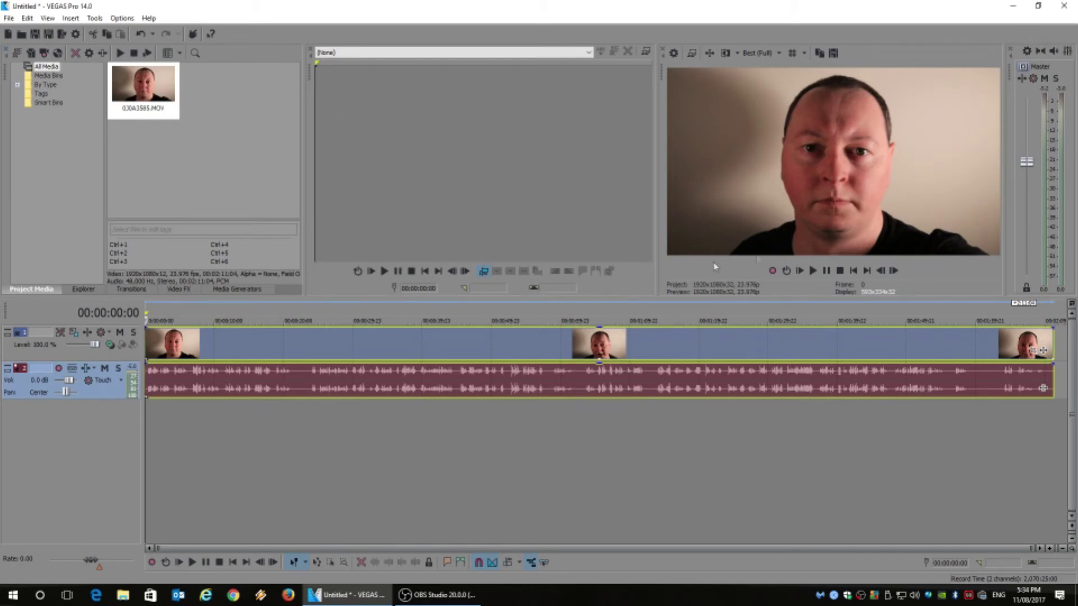
left_click(814, 271)
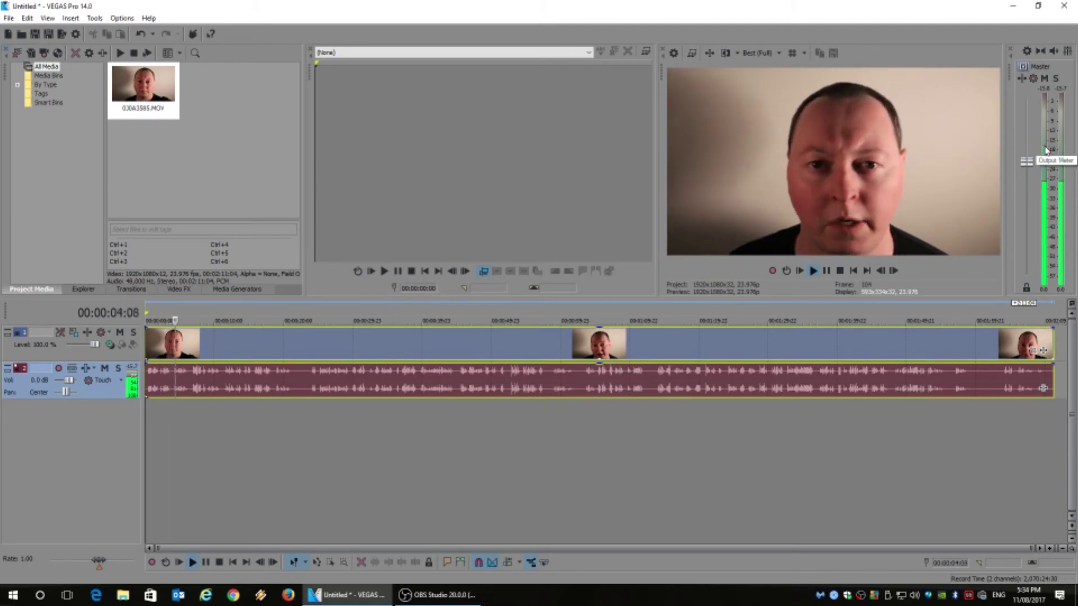
left_click(839, 271)
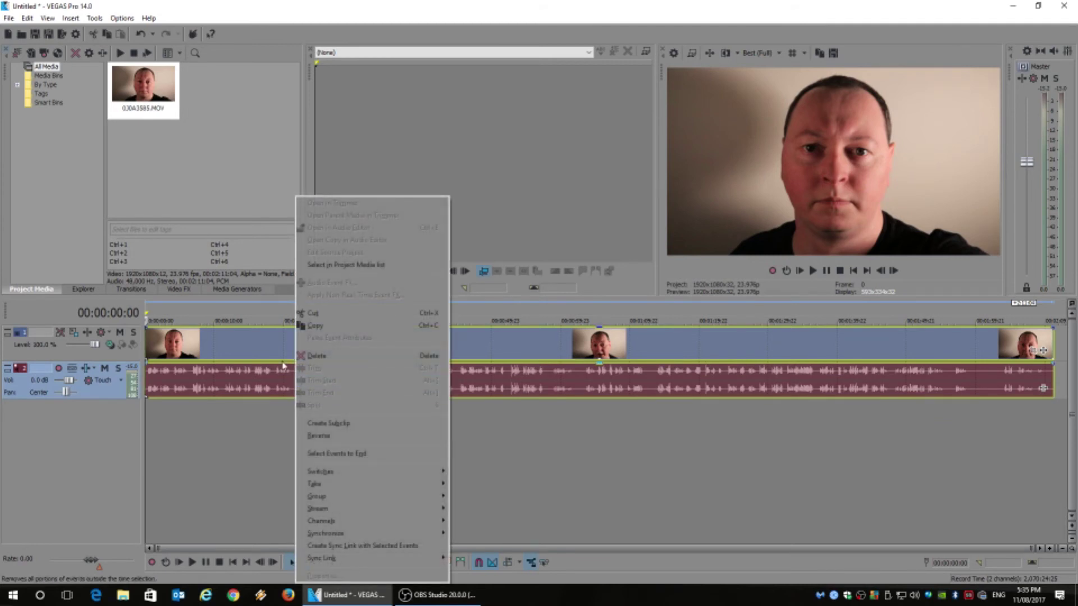
Step: Split the clip on the timeline at 00:00:21:08 and again at 00:00:23:20
left_click(270, 440)
left_click(293, 375)
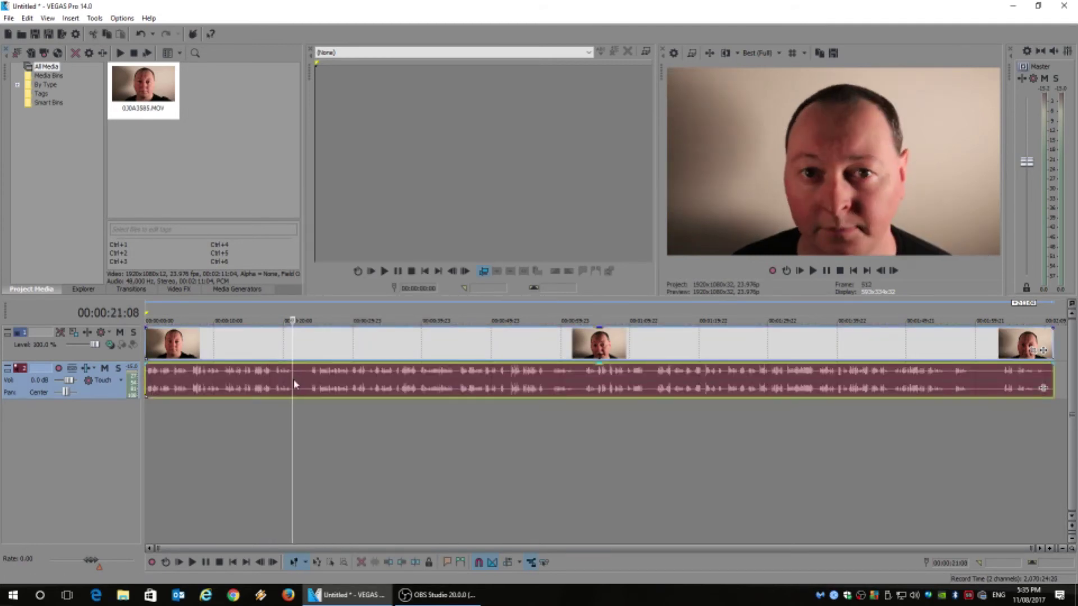
right_click(292, 375)
left_click(303, 406)
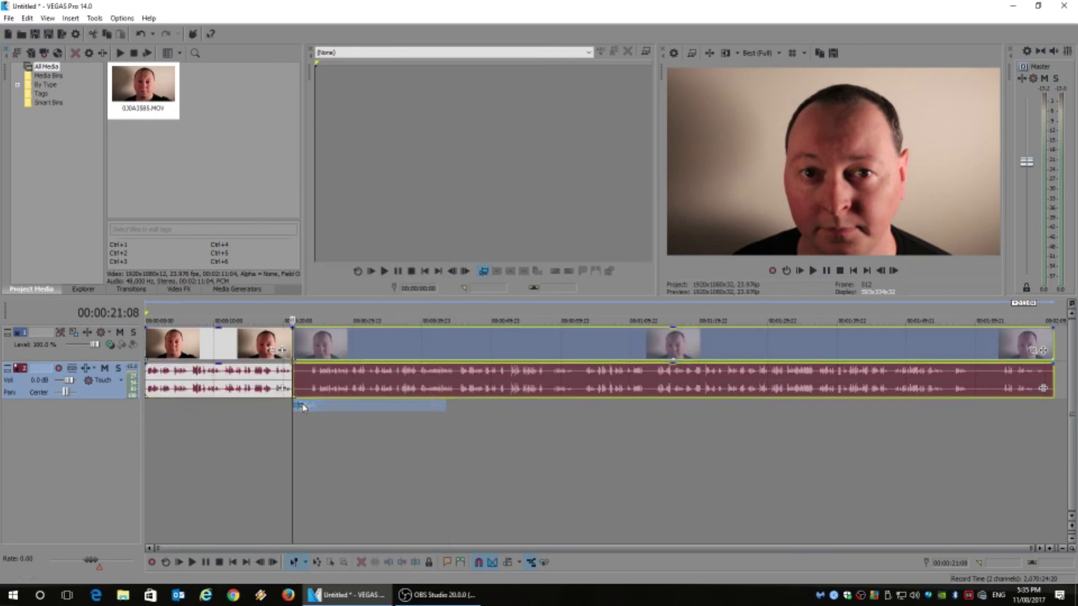
left_click(311, 378)
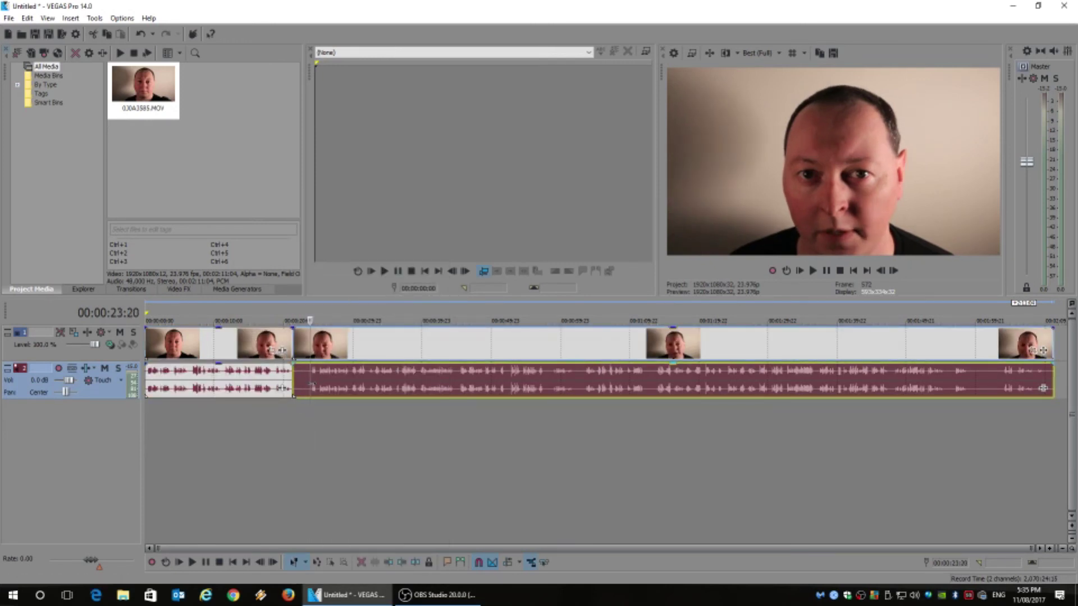
right_click(312, 377)
left_click(317, 408)
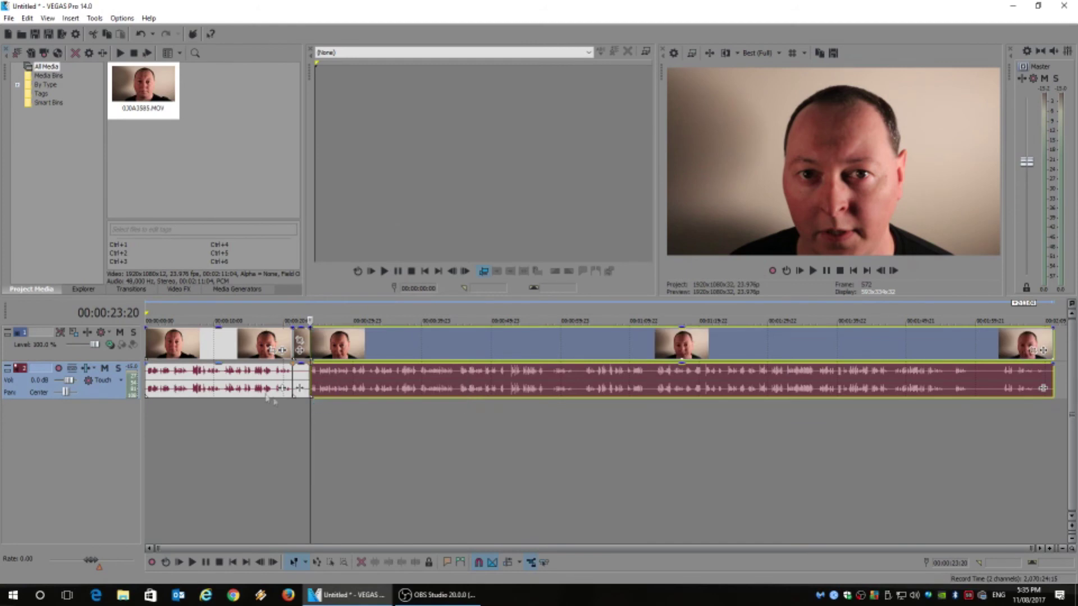
Step: Trim the first segment slightly at both ends and add a fade-out to the end of its audio
left_click(274, 378)
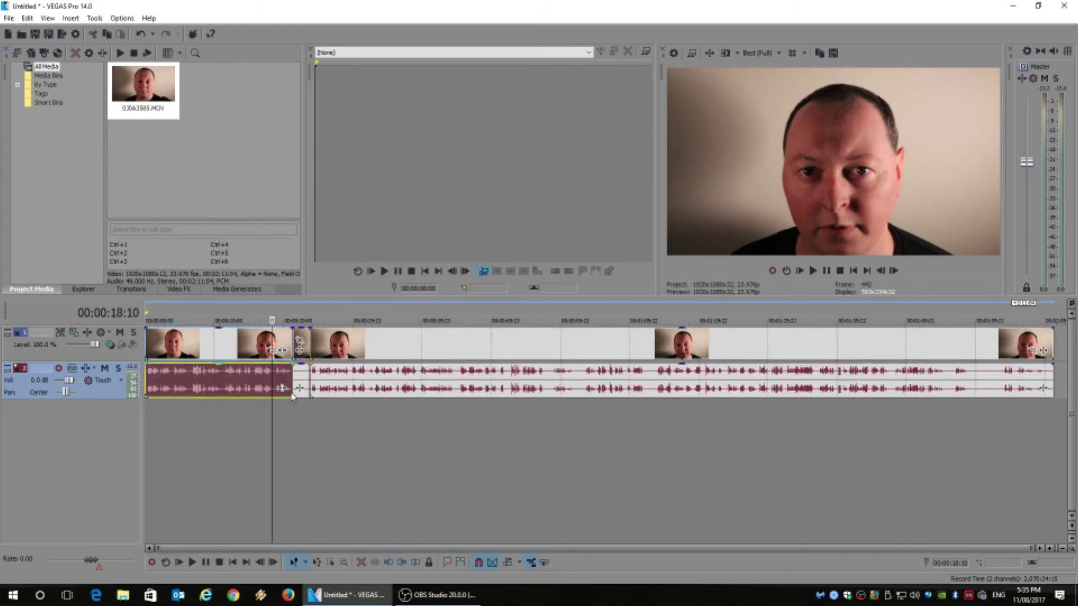
left_click_drag(286, 388, 292, 387)
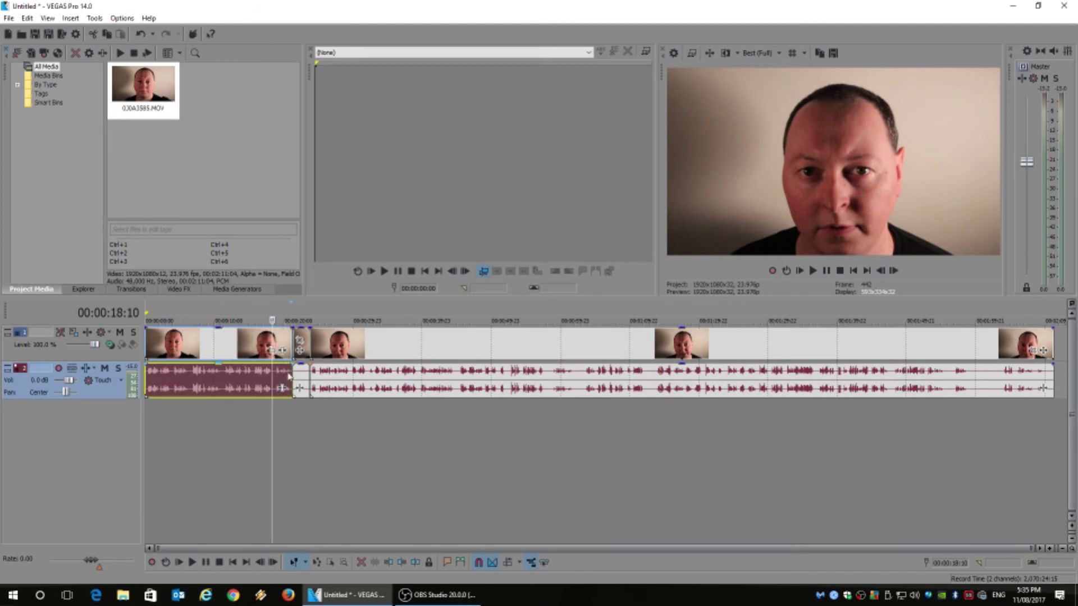
left_click_drag(288, 389, 231, 388)
left_click_drag(148, 399, 152, 399)
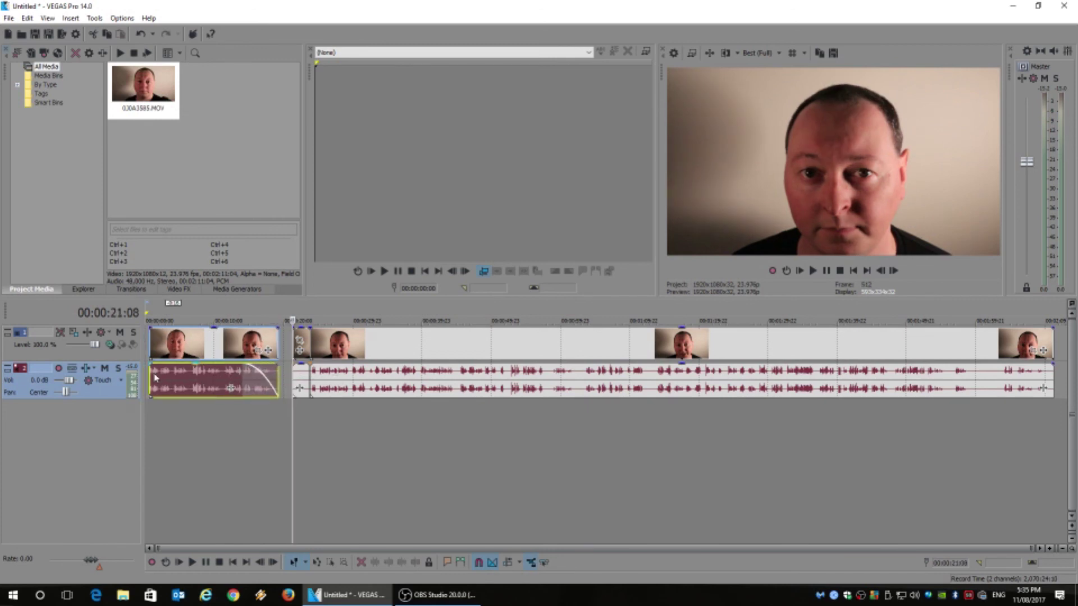